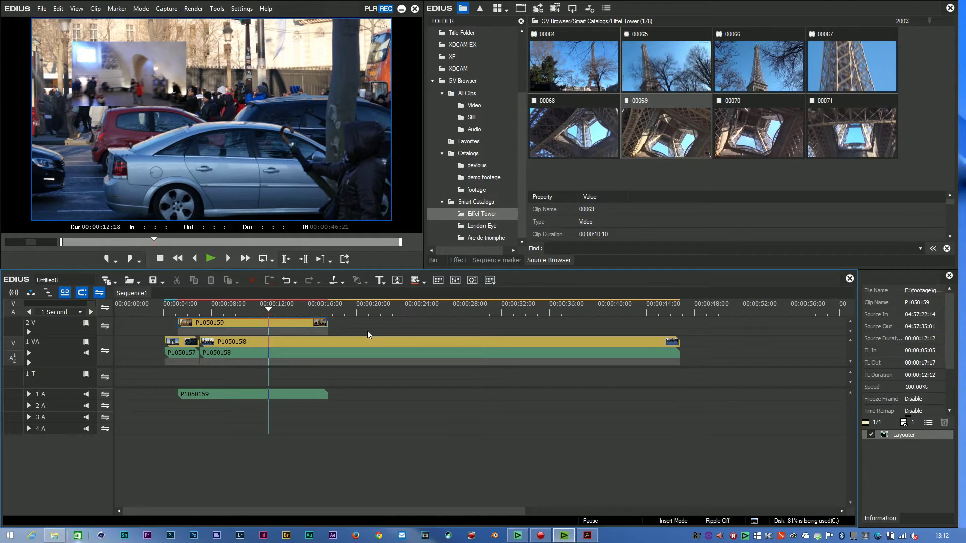
Open Print to File with AVCIntra MXF selected in the MXF exporter category
{"action": "key", "text": "F11"}
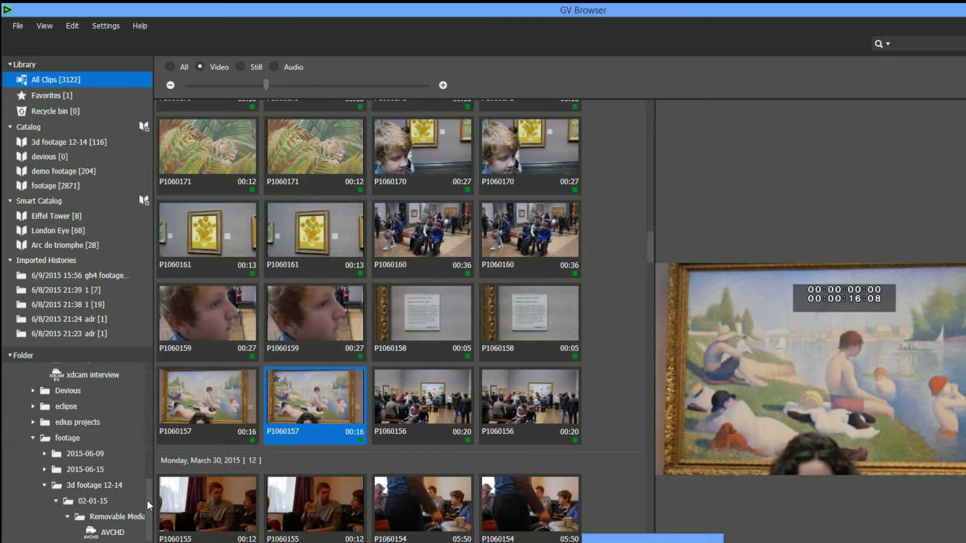
Browse to 2TB E > Avid MediaFiles > MXF > 1 and preview the first small_bit clip
{"action": "left_click_drag", "start_coordinate": [147, 500], "coordinate": [153, 411]}
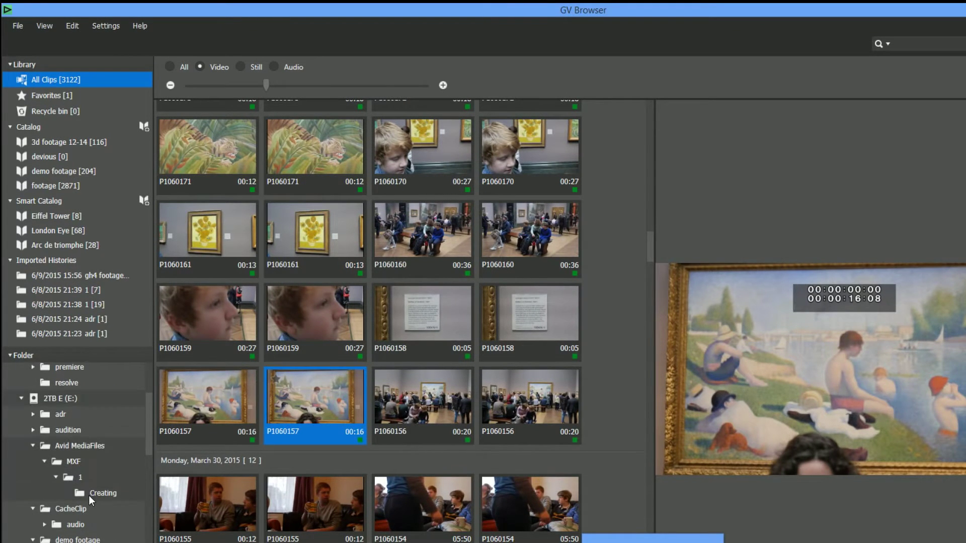
{"action": "left_click", "coordinate": [83, 473]}
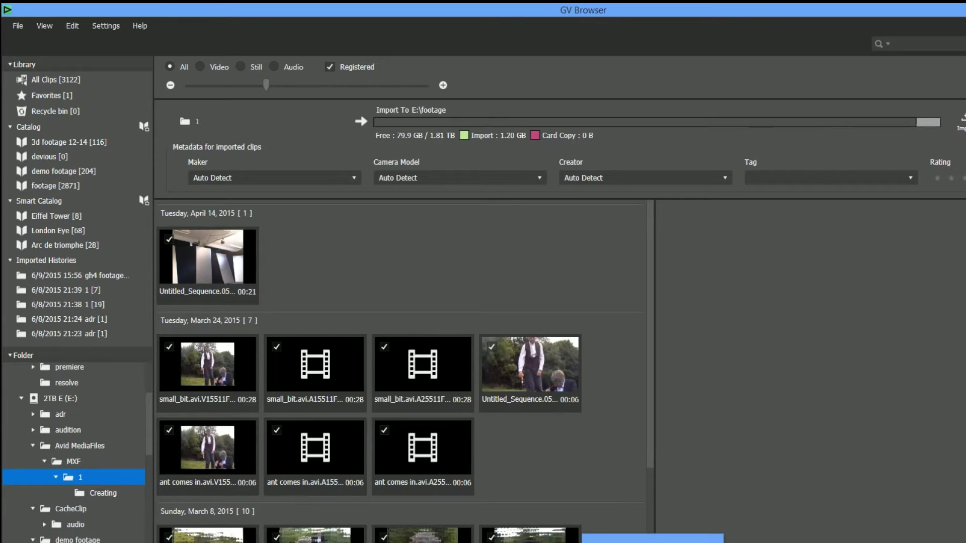
{"action": "left_click", "coordinate": [189, 357]}
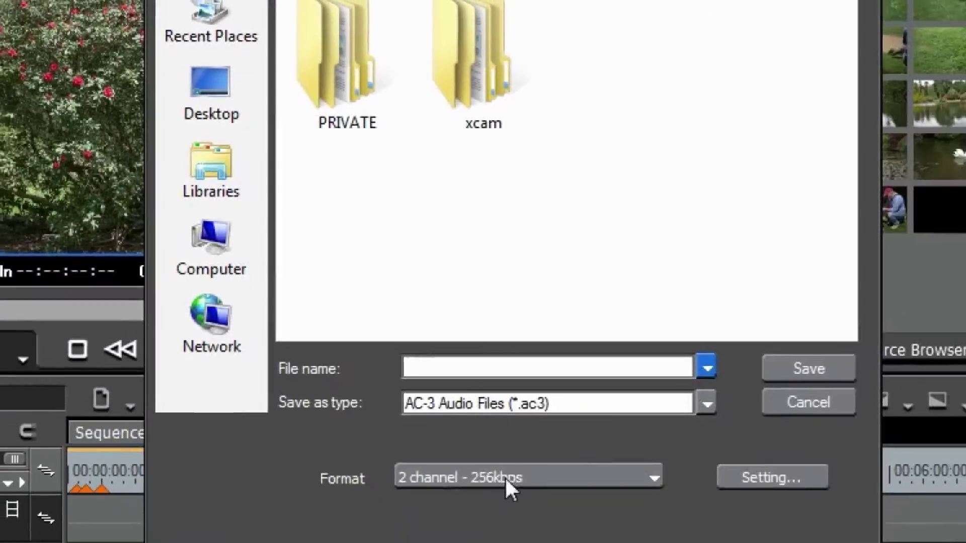
Switch the AC-3 format to 5.1 channel 448kbps and open its Dolby settings, now 3/2 with LFE
{"action": "left_click", "coordinate": [460, 410]}
{"action": "left_click", "coordinate": [402, 345]}
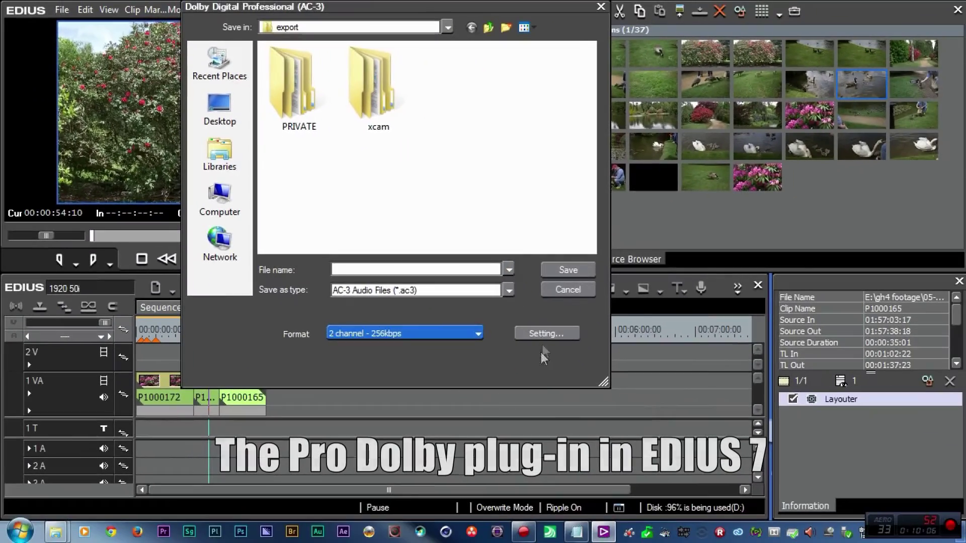
{"action": "left_click", "coordinate": [567, 346]}
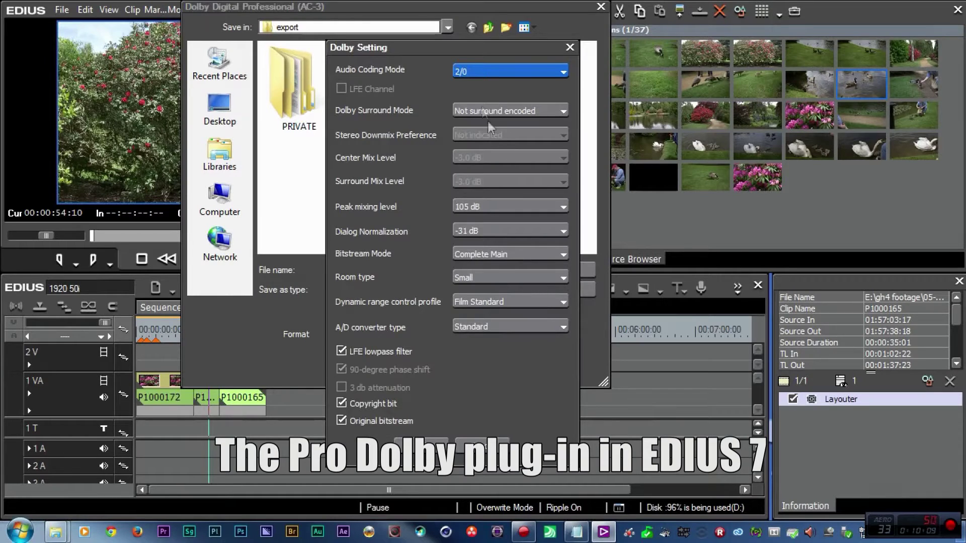
{"action": "left_click", "coordinate": [479, 73]}
{"action": "left_click", "coordinate": [479, 71]}
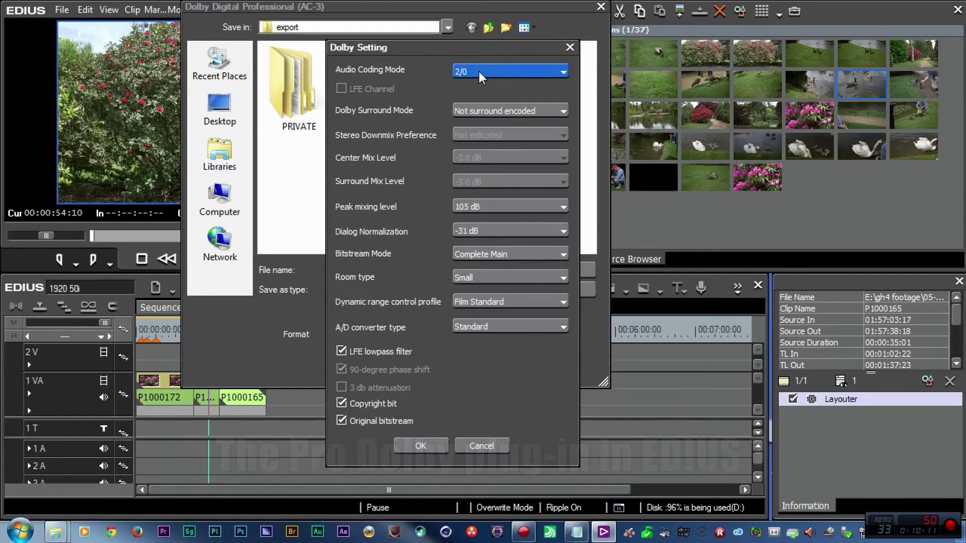
{"action": "key", "text": "Tab"}
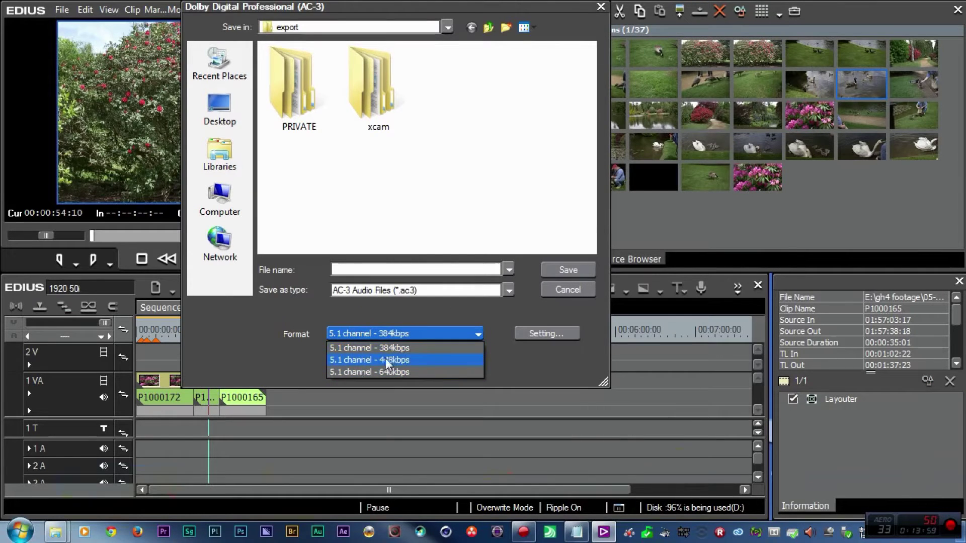
{"action": "left_click", "coordinate": [387, 359]}
{"action": "left_click", "coordinate": [546, 334]}
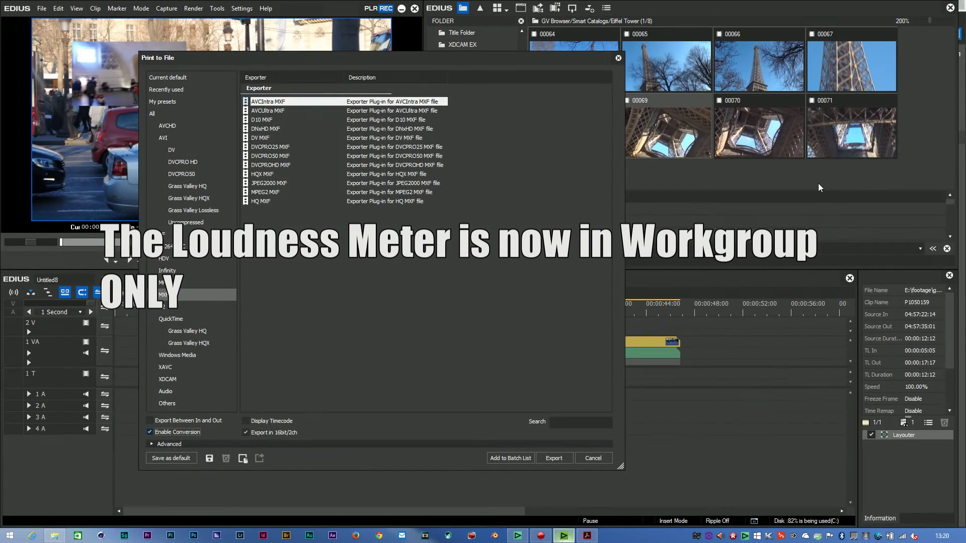
Cancel Print to File and open the Loudness Meter, keeping the ITU-R BS.1770-2 standard
{"action": "left_click", "coordinate": [593, 458]}
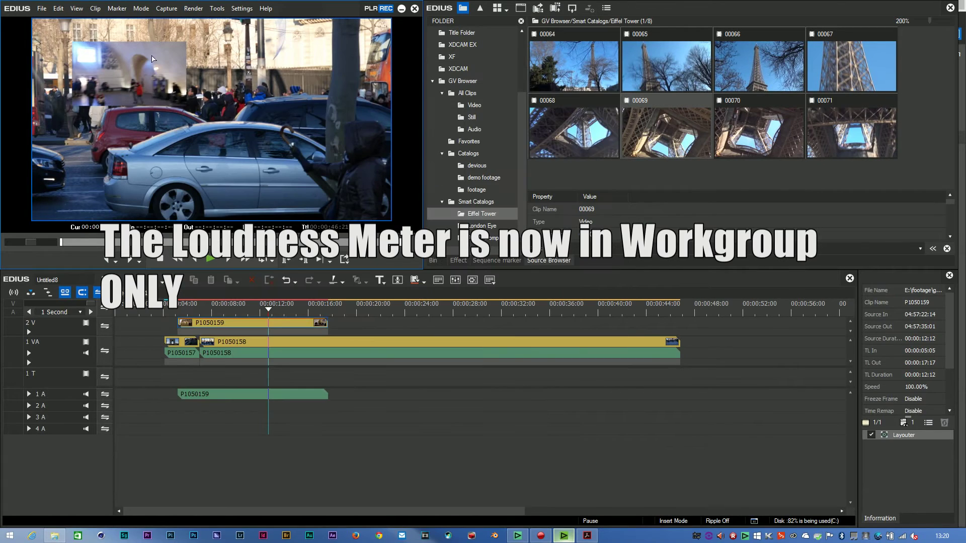
{"action": "left_click", "coordinate": [79, 8]}
{"action": "left_click", "coordinate": [101, 121]}
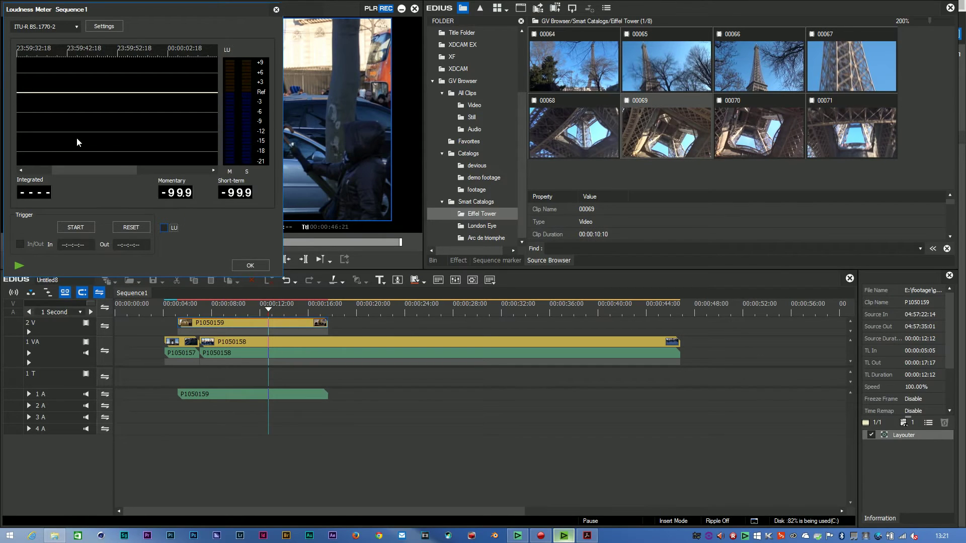
{"action": "left_click", "coordinate": [48, 27]}
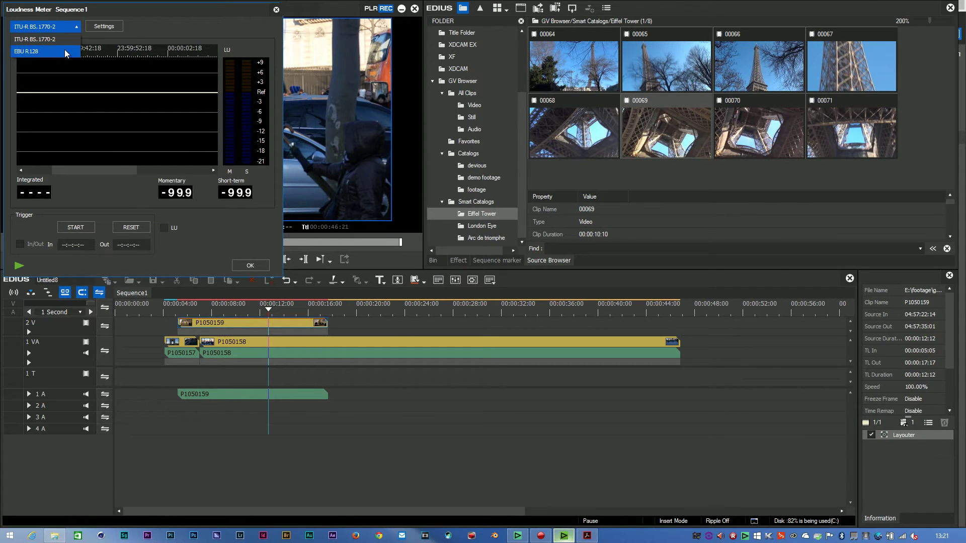
{"action": "left_click", "coordinate": [66, 40]}
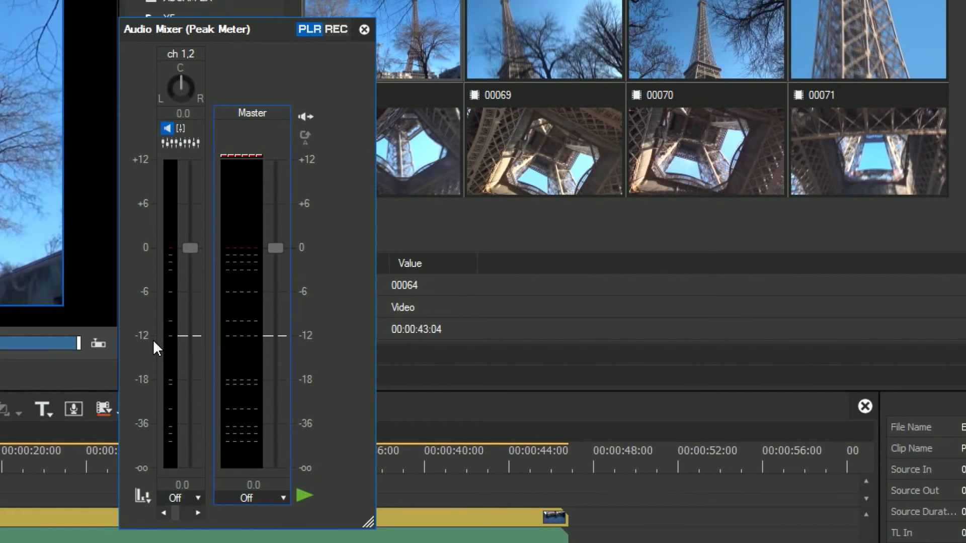
Open the mixer's Custom channel map, cancel it unchanged, and close the Audio Mixer
{"action": "left_click", "coordinate": [305, 116]}
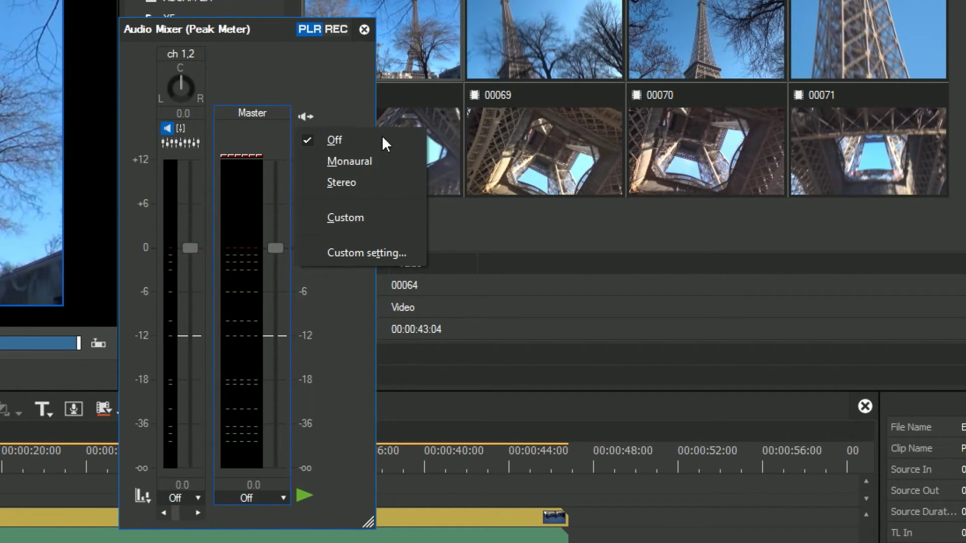
{"action": "left_click", "coordinate": [364, 210]}
{"action": "left_click", "coordinate": [509, 538]}
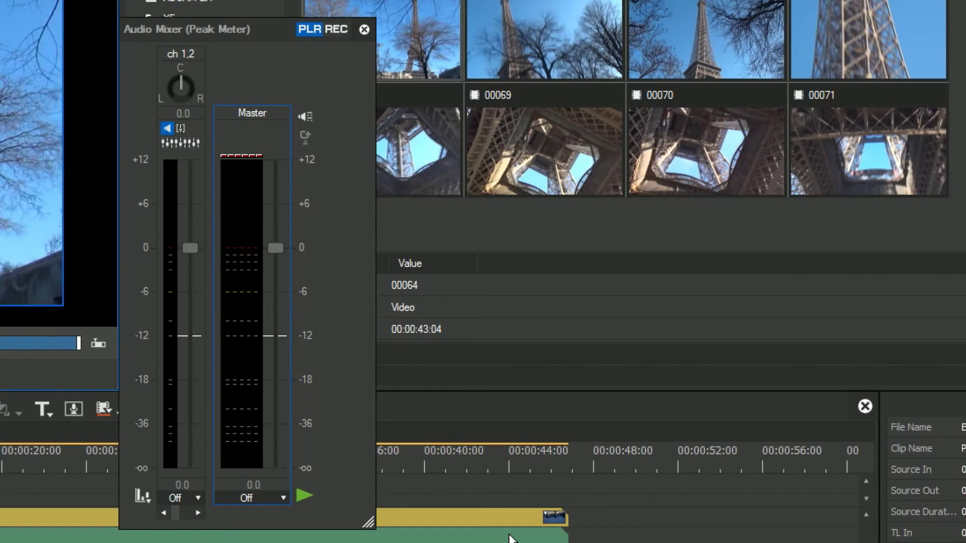
{"action": "left_click", "coordinate": [364, 29]}
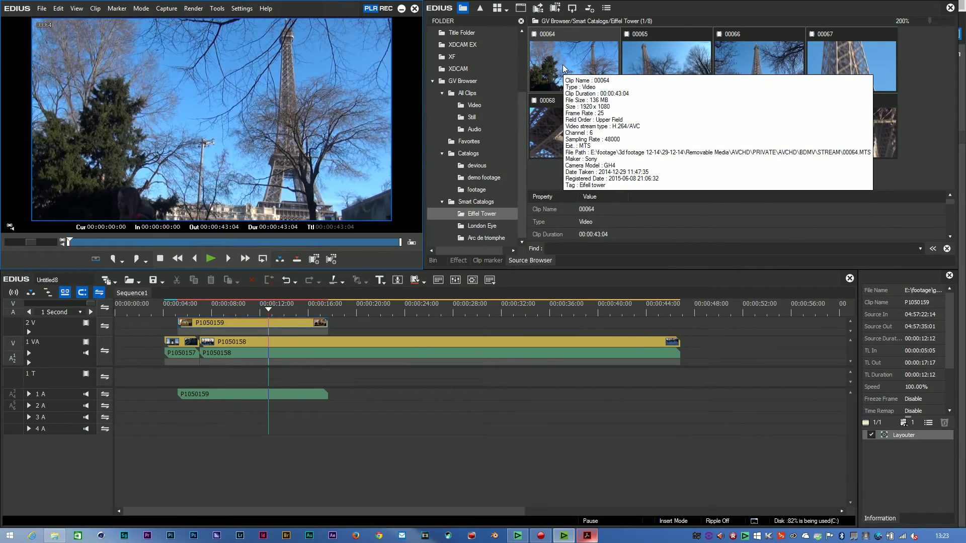
Scrub clip 00069 in the player about four seconds in, near its 00:00:04:14 Out point
{"action": "left_click_drag", "start_coordinate": [70, 241], "coordinate": [132, 240]}
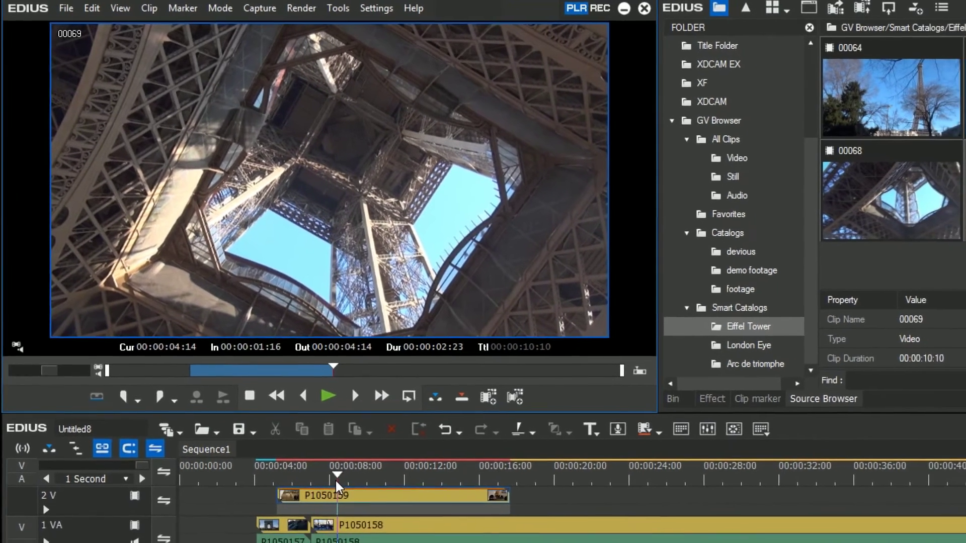
Switch to Dual Mode, hide the Source Browser, and turn on overwrite editing
{"action": "left_click", "coordinate": [129, 9]}
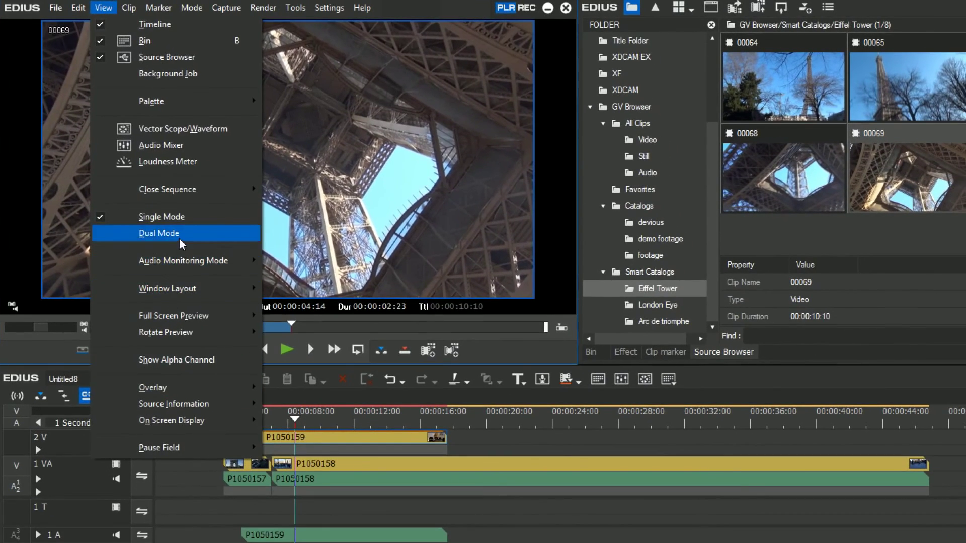
{"action": "left_click", "coordinate": [164, 241]}
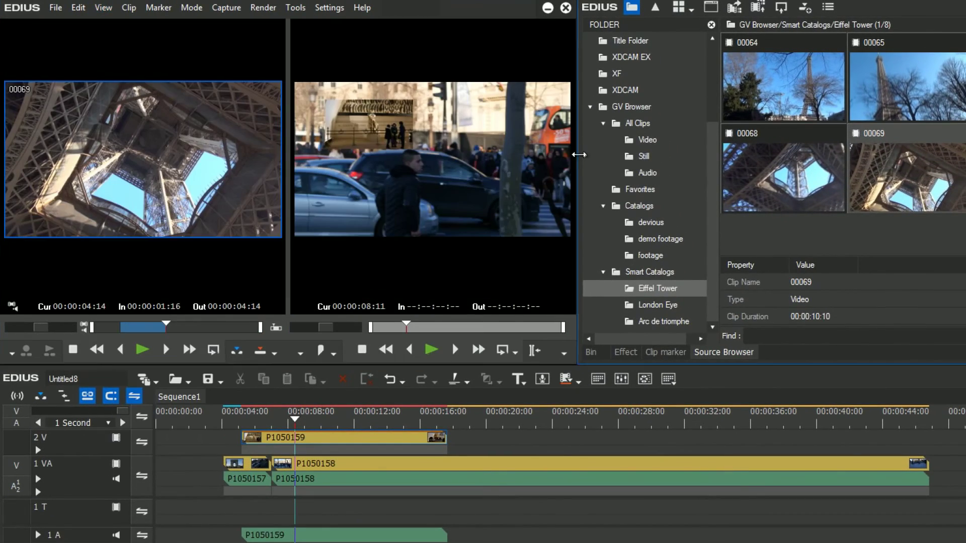
{"action": "key", "text": "b"}
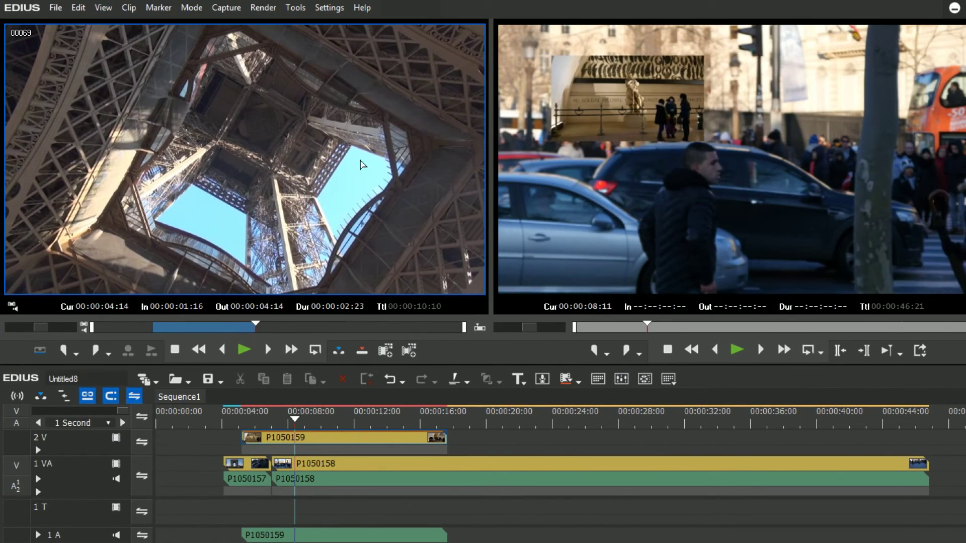
{"action": "key", "text": "Insert"}
Move the source clip back a few frames and park the timeline cursor at 00:00:20:24
{"action": "left_click", "coordinate": [56, 478]}
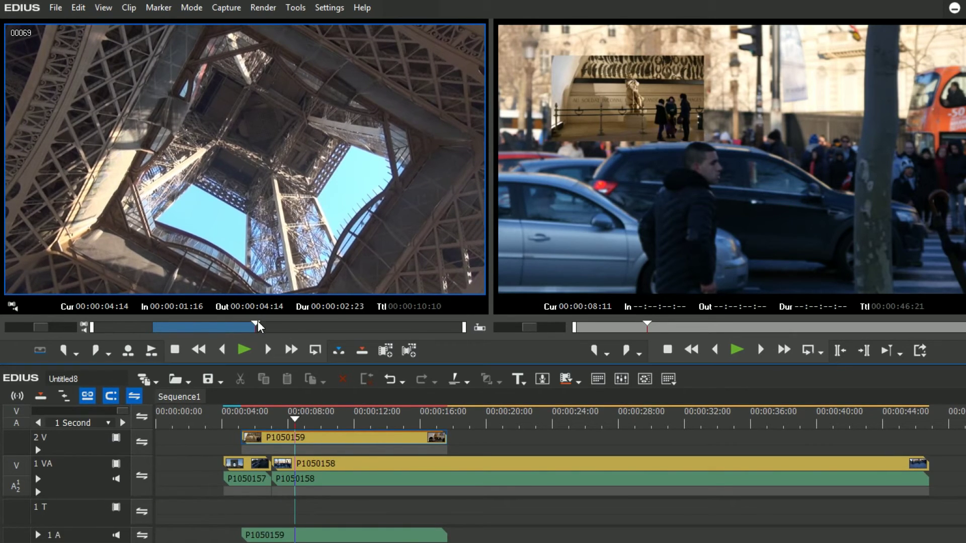
{"action": "mouse_move", "coordinate": [257, 323]}
{"action": "left_mouse_down"}
{"action": "mouse_move", "coordinate": [151, 328]}
{"action": "mouse_move", "coordinate": [175, 329]}
{"action": "left_mouse_up"}
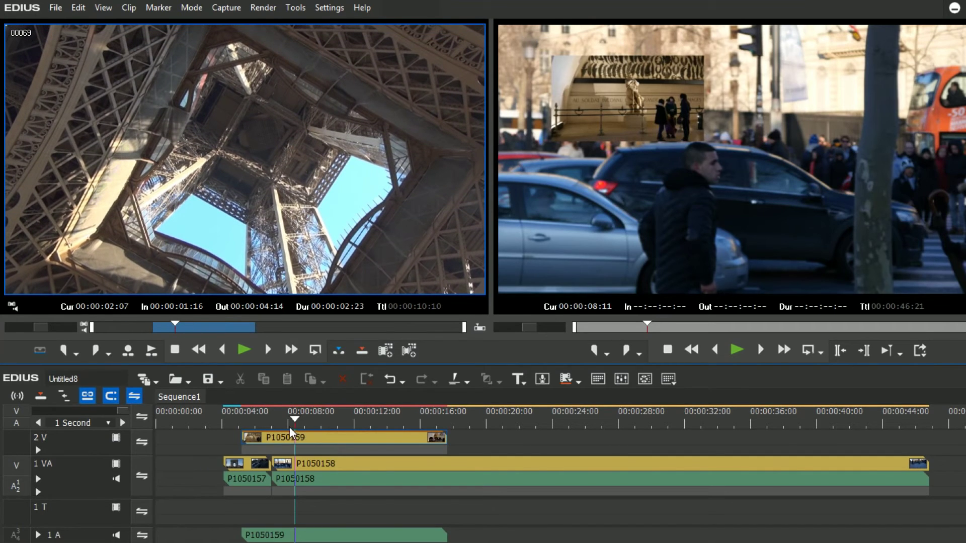
{"action": "left_click", "coordinate": [375, 421]}
{"action": "left_click_drag", "start_coordinate": [379, 428], "coordinate": [504, 437]}
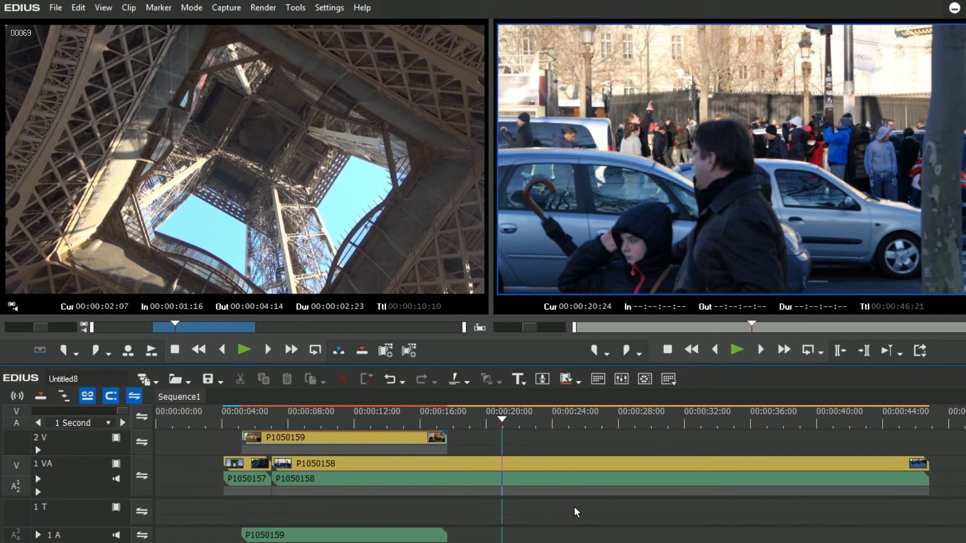
Preview a pre-roll edit of clip 00069 at 00:00:20:24, then cancel it with Esc
{"action": "left_click", "coordinate": [156, 349]}
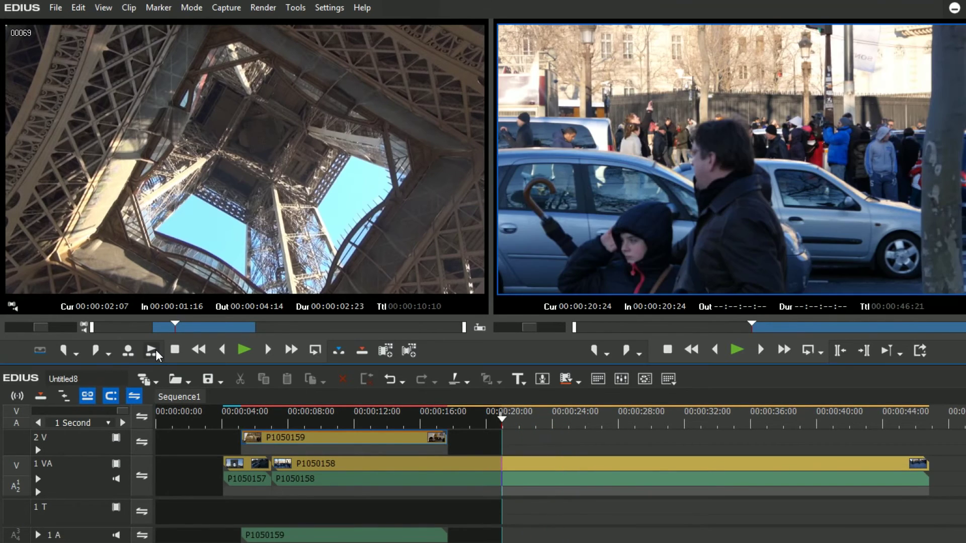
{"action": "key", "text": "Escape"}
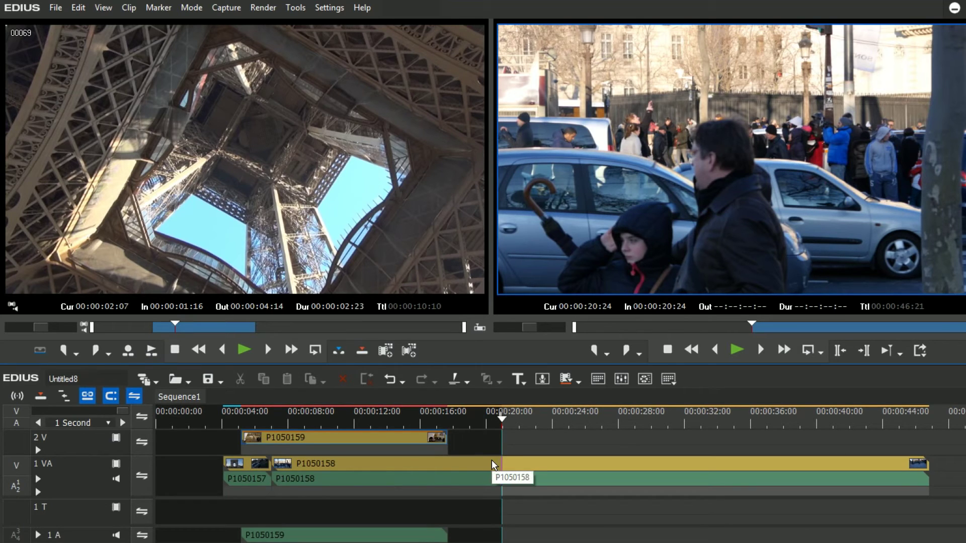
Pre-roll record clip 00069 onto 1 VA at 00:00:20:24, overwriting part of P1050158
{"action": "left_click", "coordinate": [127, 351]}
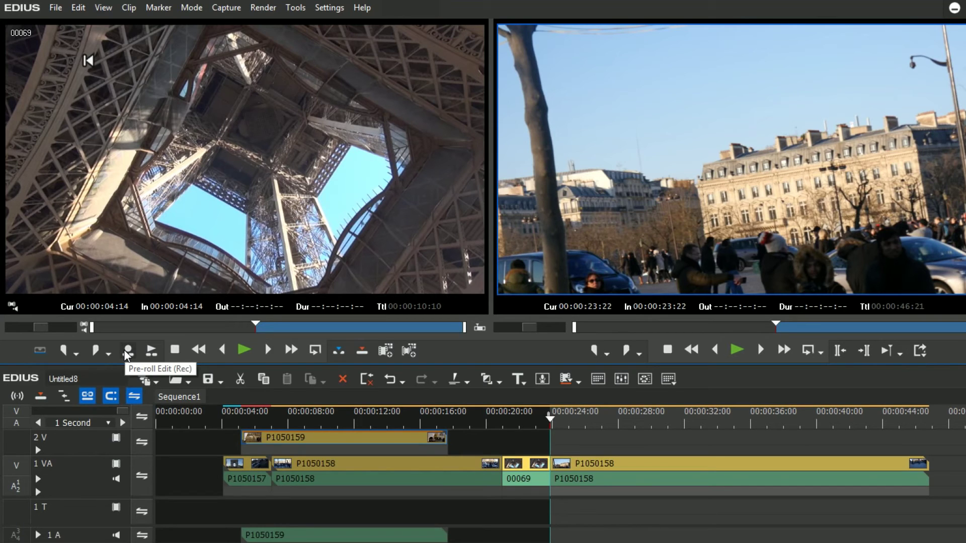
Undo the 00069 insert so 1 VA again holds P1050157 and an unbroken P1050158
{"action": "key", "text": "ctrl+z"}
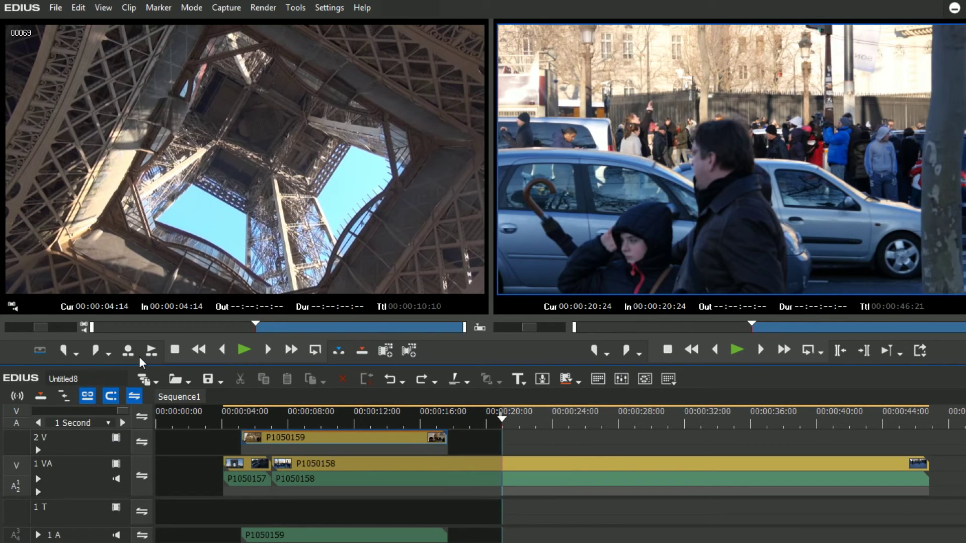